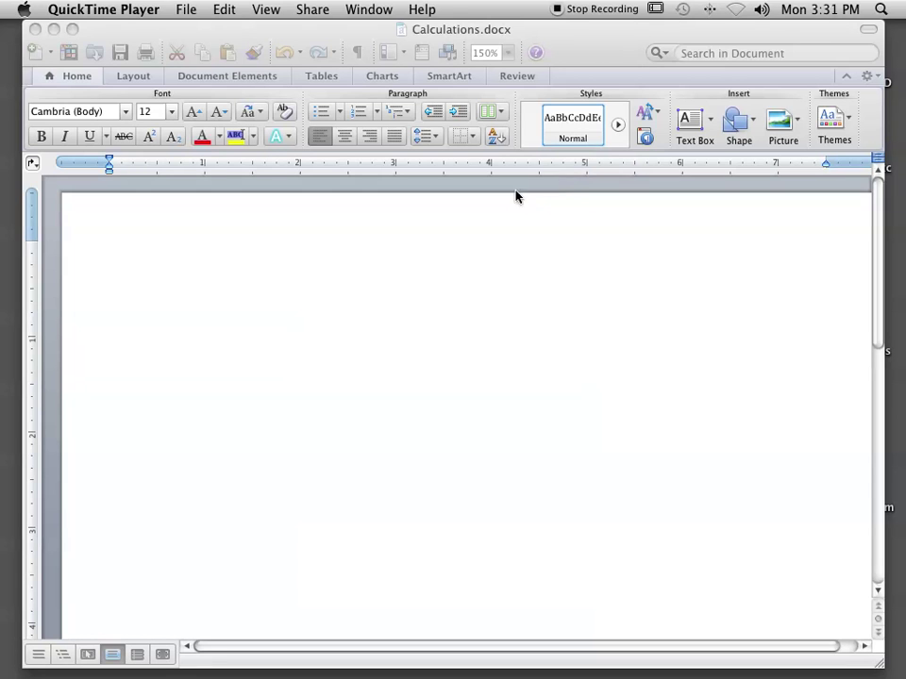
- Add the heading "Sample Calculations:" at the start of the blank document
click(123, 258)
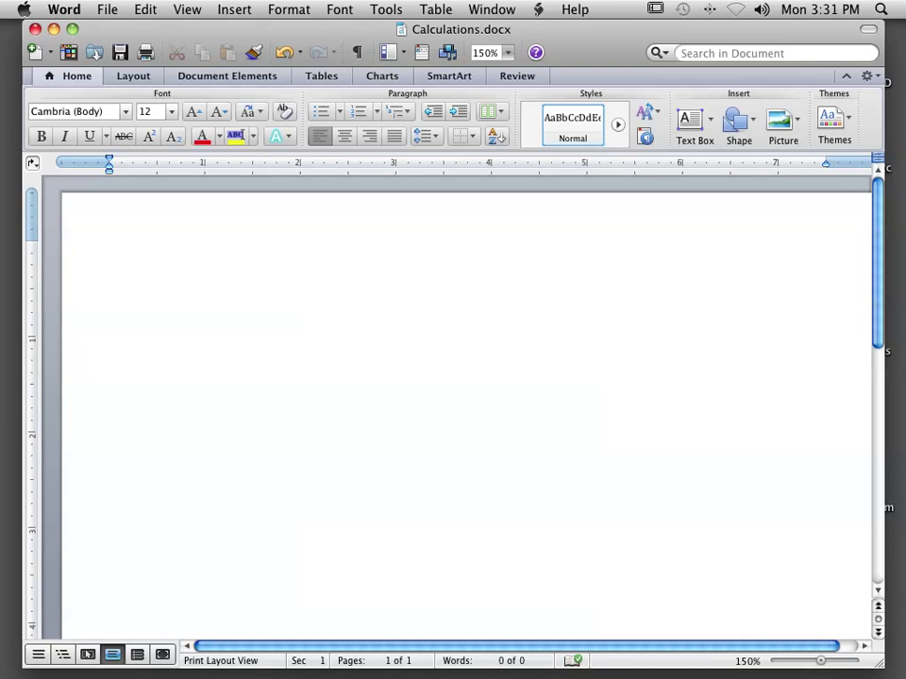
text(C)
key(BackSpace)
text(Sample Calculations)
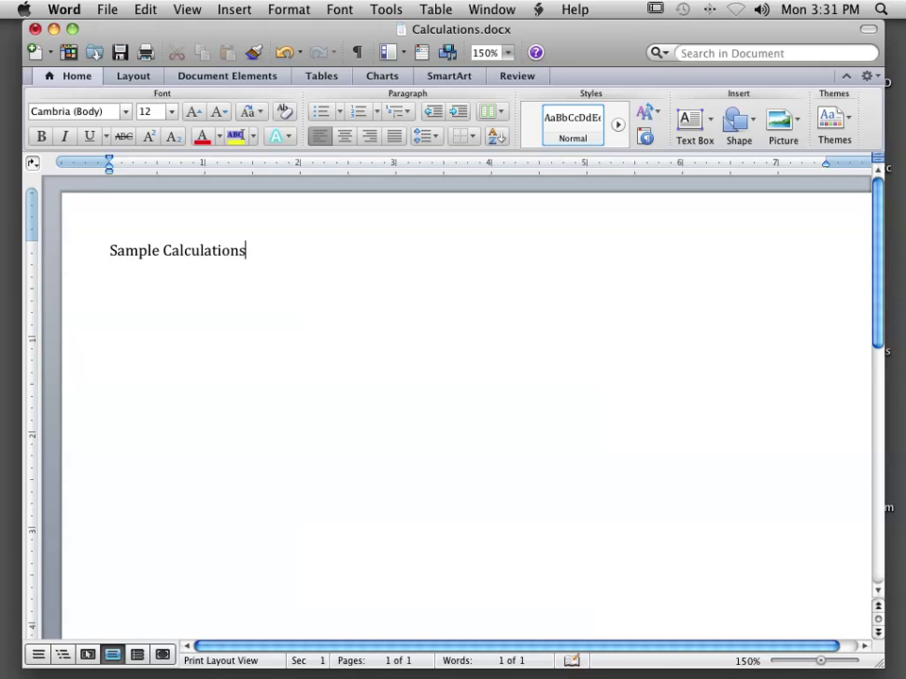
text(:)
- Begin a formula on a new line below the heading with t, a subscript 2 and a normal-height equals sign
text(t)
click(174, 139)
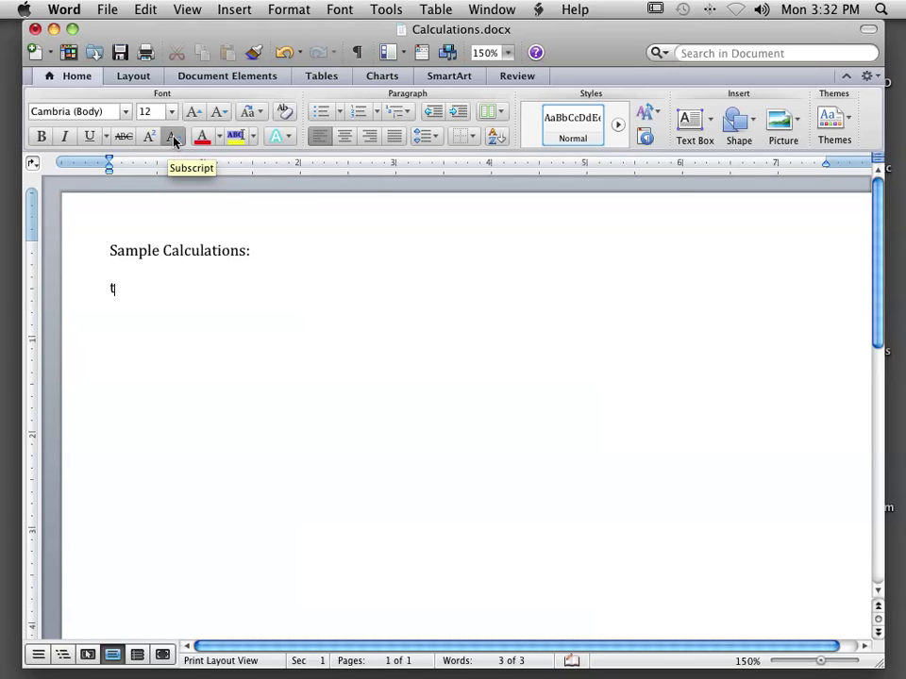
text(2)
click(174, 138)
text(=)
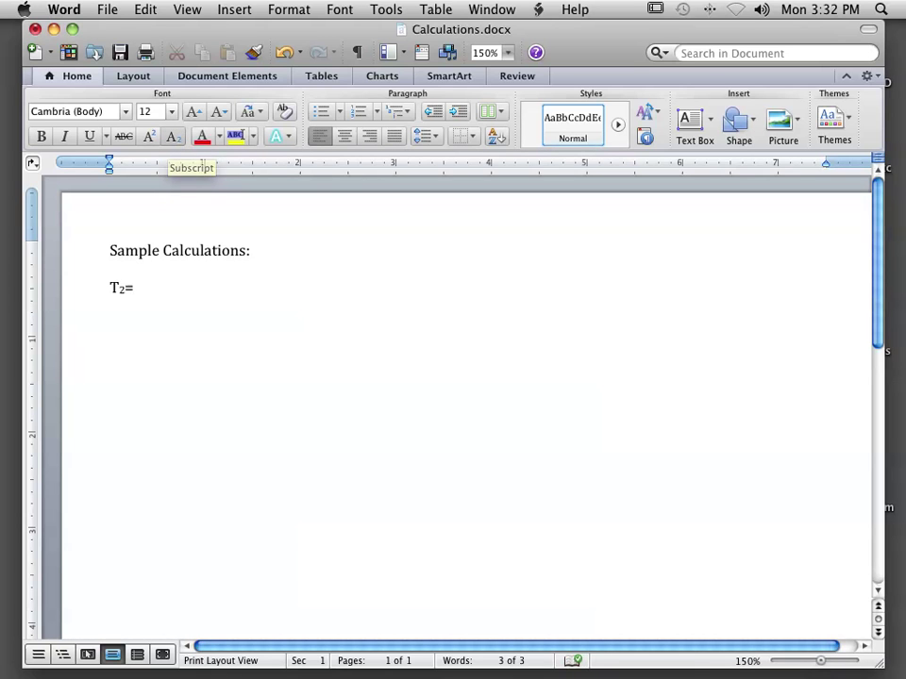
- Complete the formula's right side as t₁+Δt₂, with the 1 and 2 as subscripts
text( t)
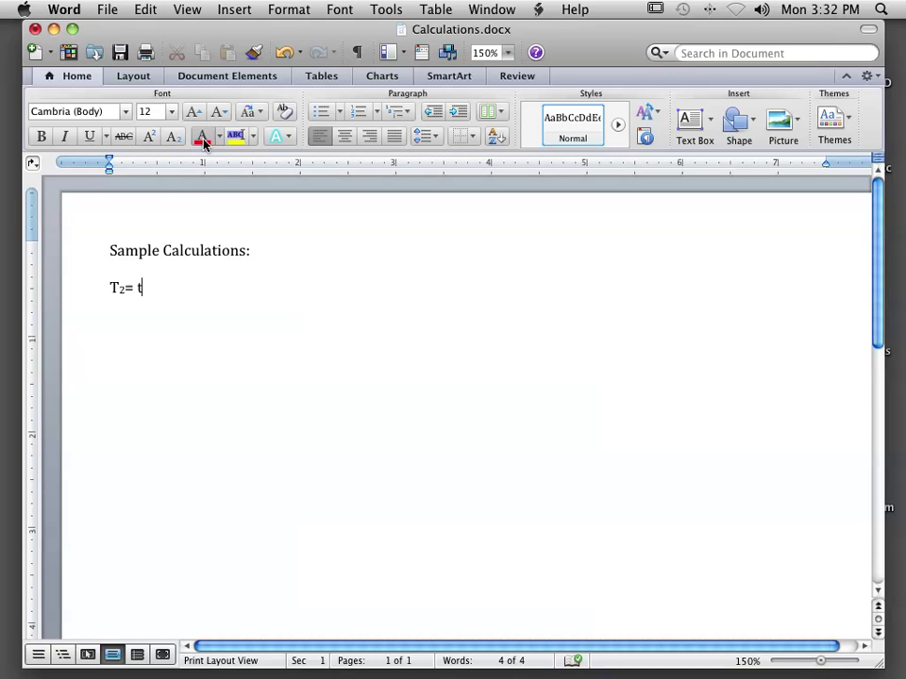
click(180, 138)
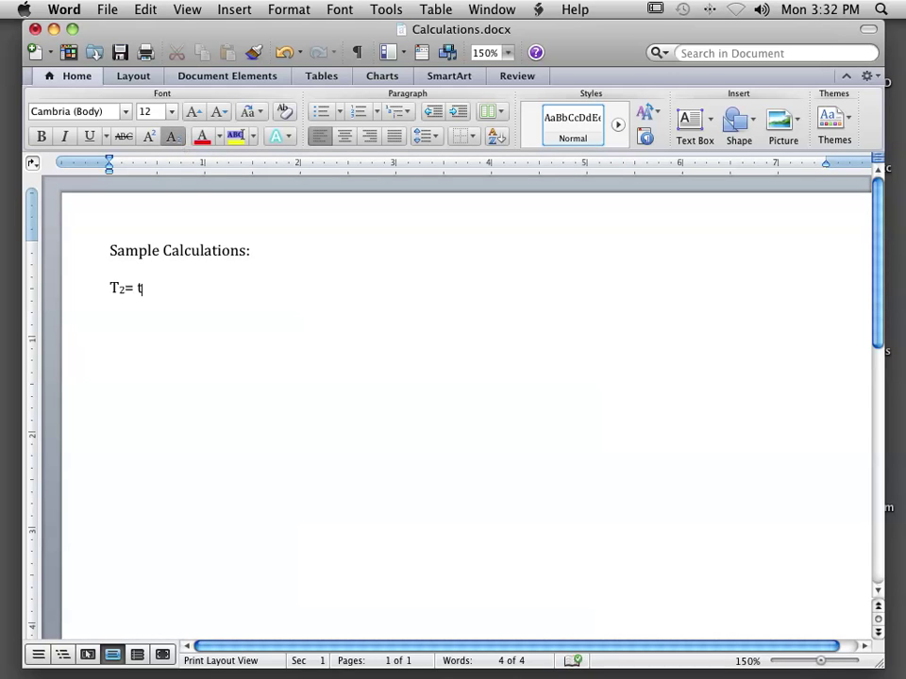
text(1)
click(180, 138)
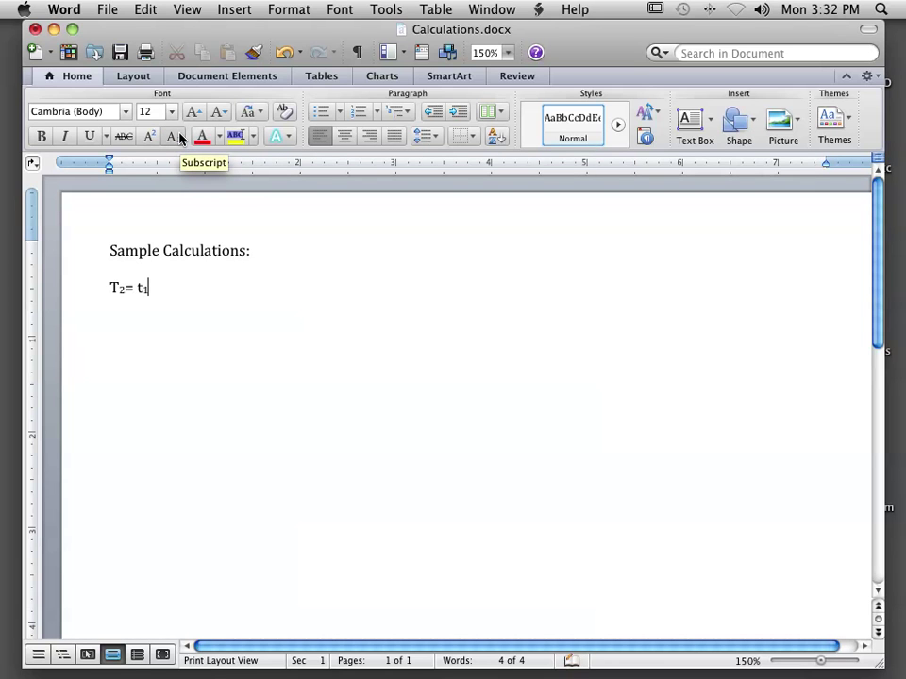
text(+Δt)
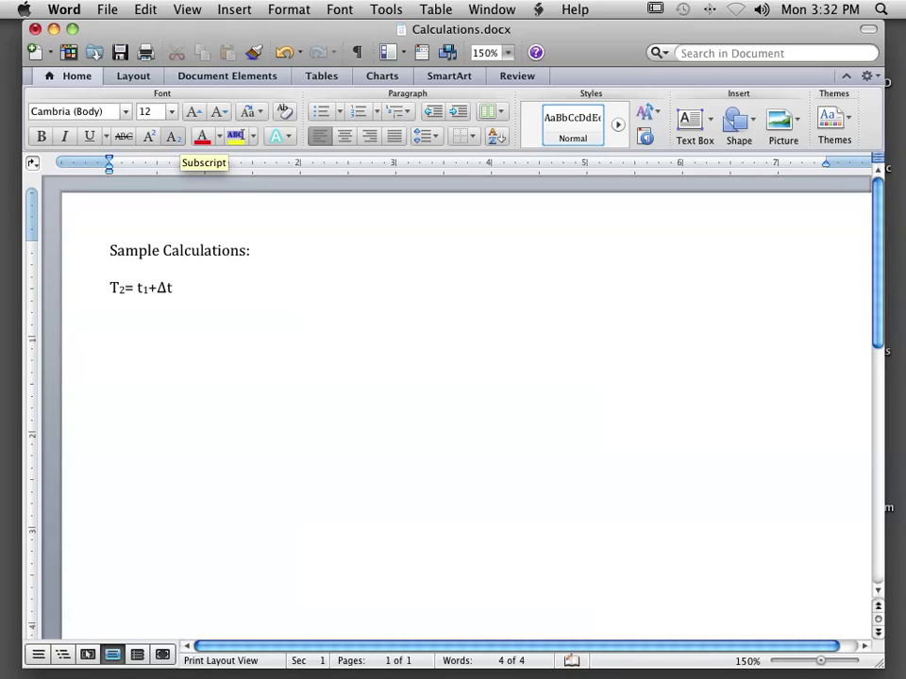
click(174, 137)
text(2)
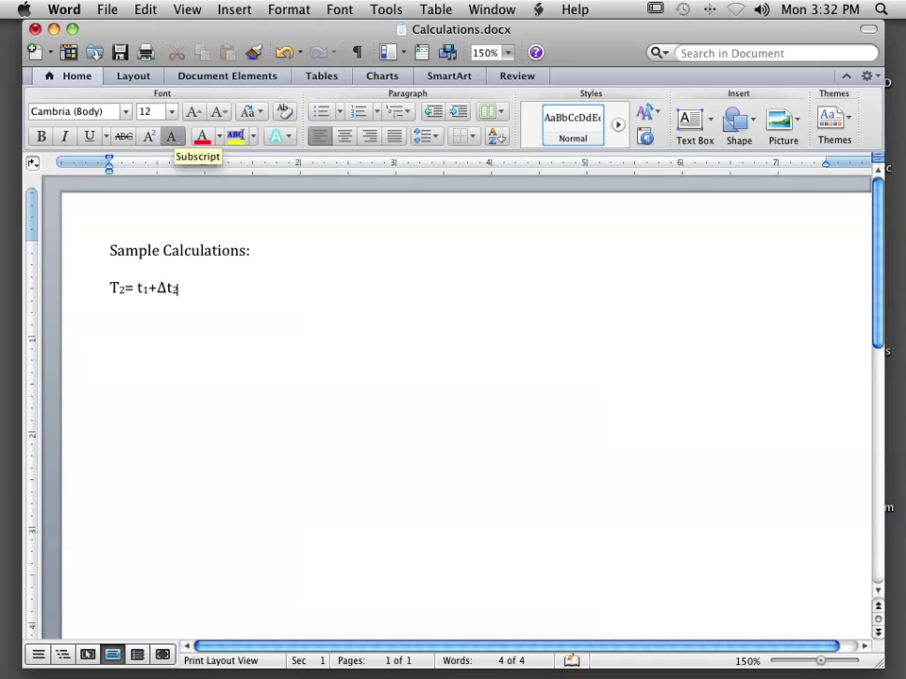
- Replace the capital T at the start of the formula with a lowercase t
click(114, 288)
mouse_move(119, 318)
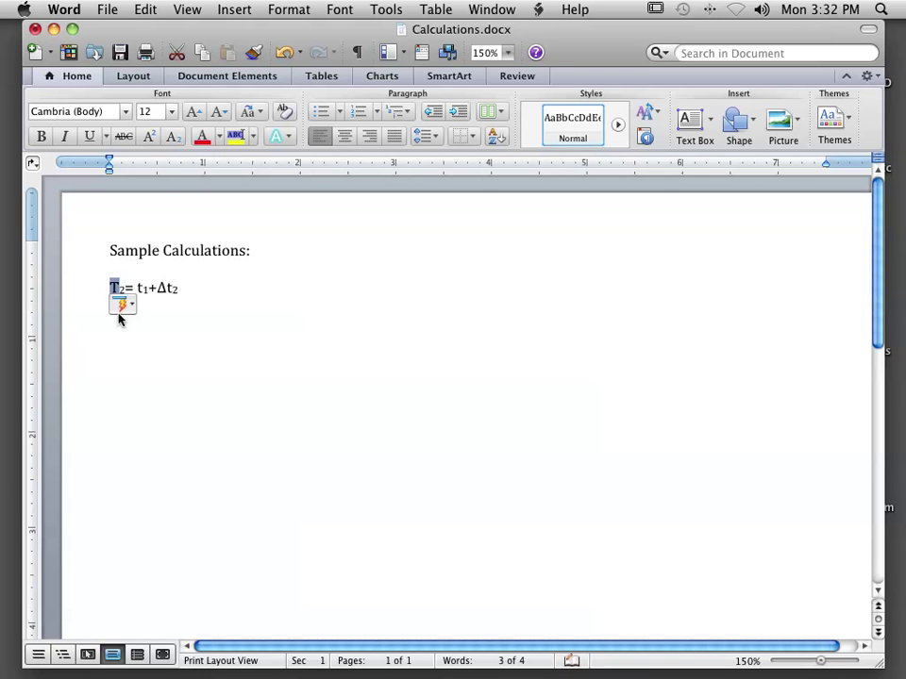
text(t)
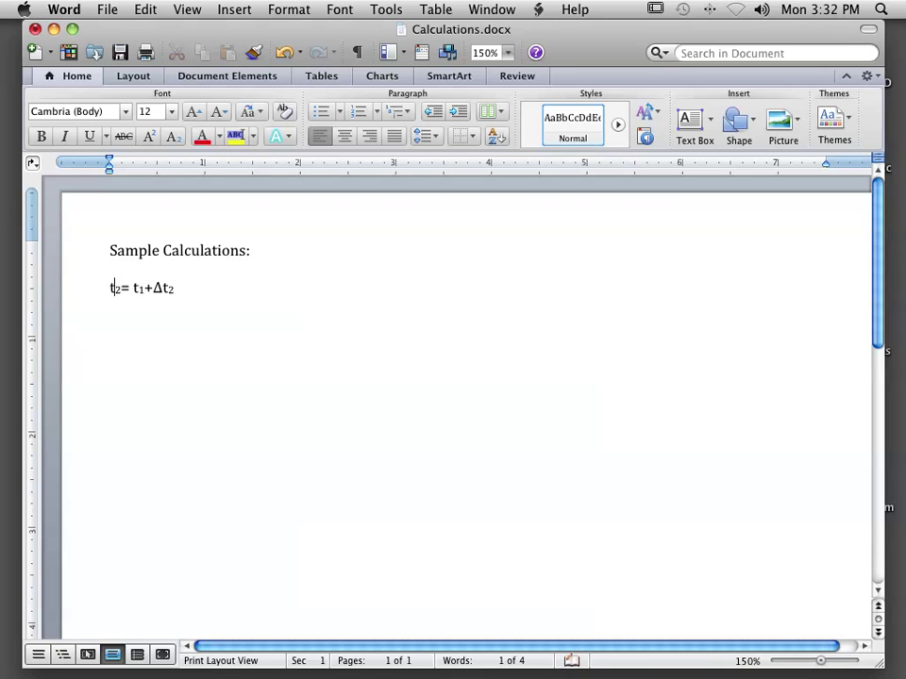
- Add a tab space after the formula and write "0.20 seconds" in normal, non-subscript text
click(175, 289)
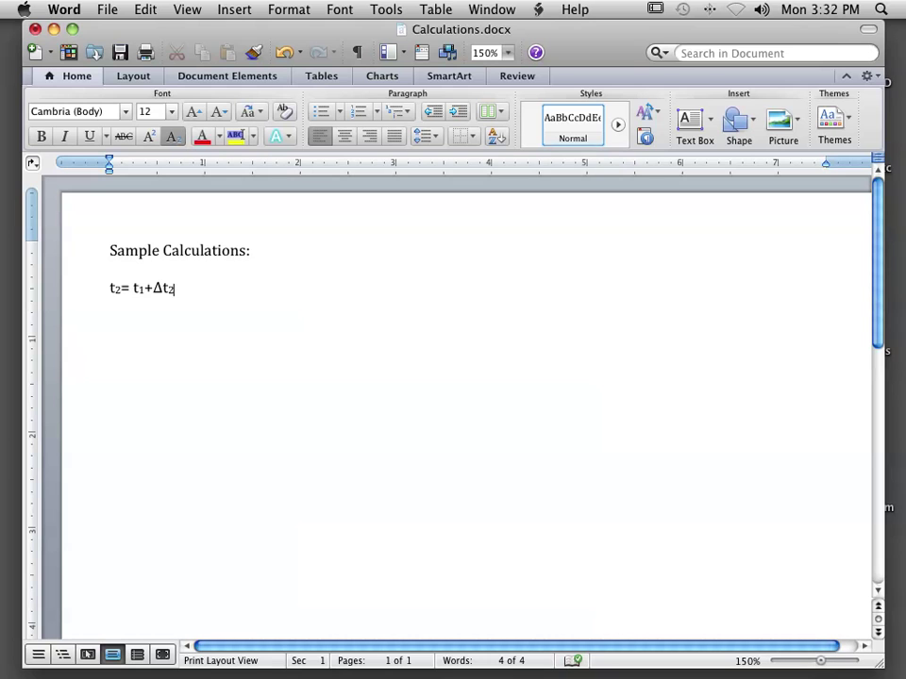
key(Tab)
text(0.20)
key(BackSpace)
key(BackSpace)
text(2)
click(173, 137)
text(0.)
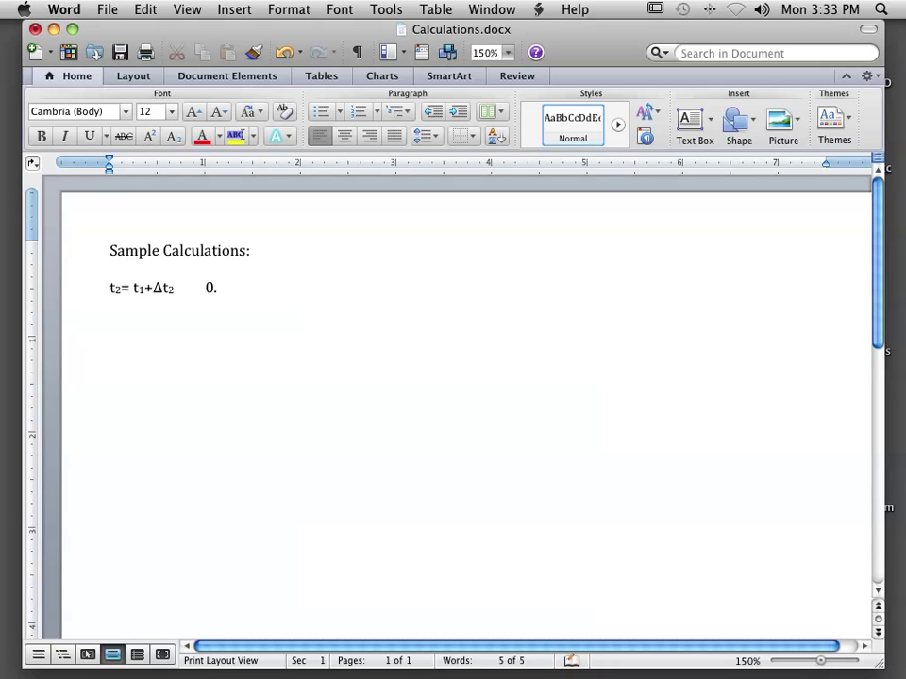
text(20 seconds)
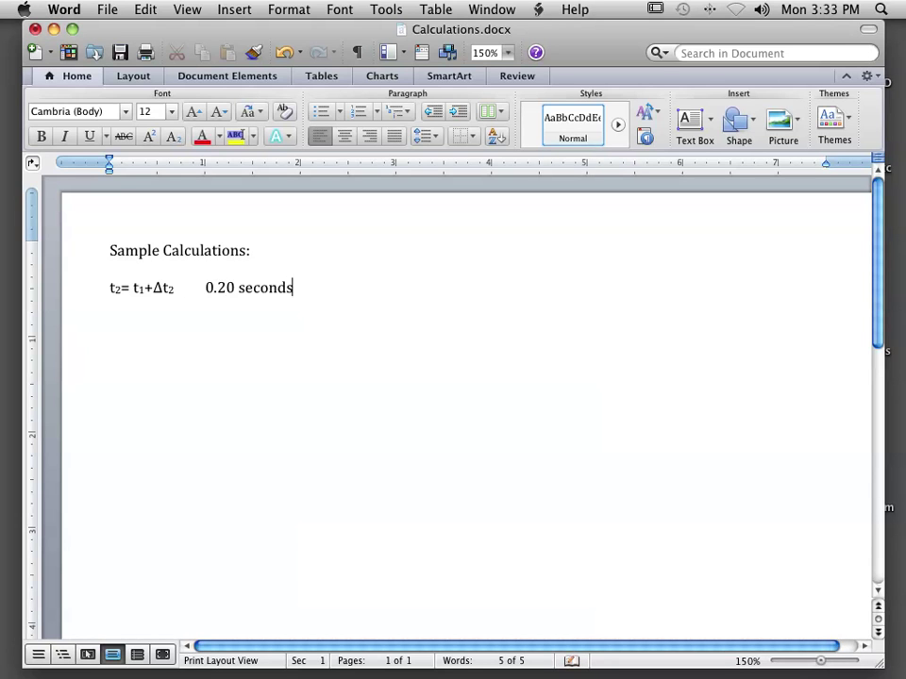
- Finish the worked example with "= 0.10 seconds + 0.10 seconds" and start a new paragraph below a blank line
text( = 0.10 seconds +)
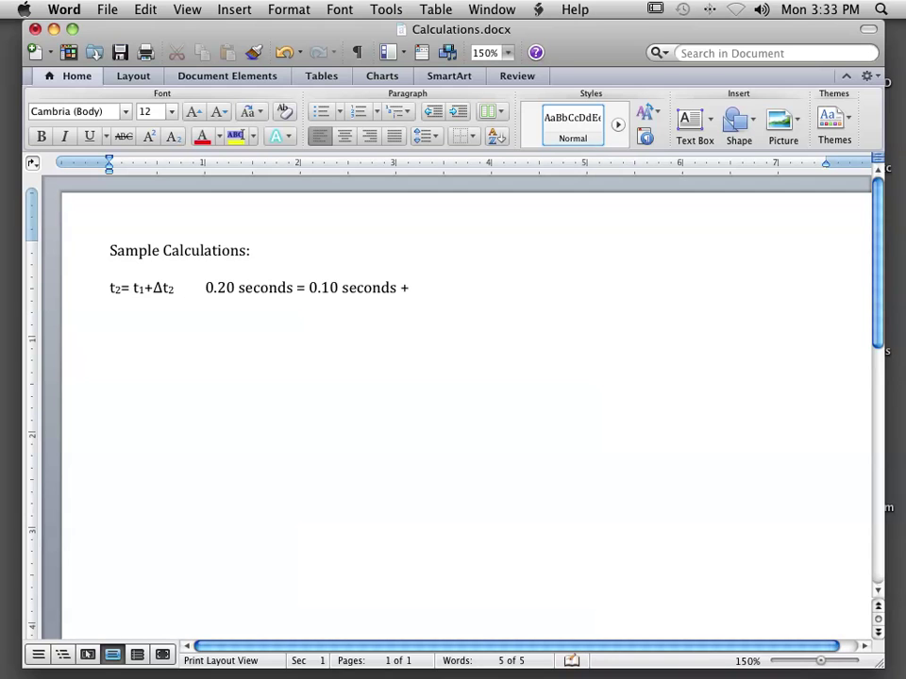
text( 0.10 seconds)
key(BackSpace)
text(ds)
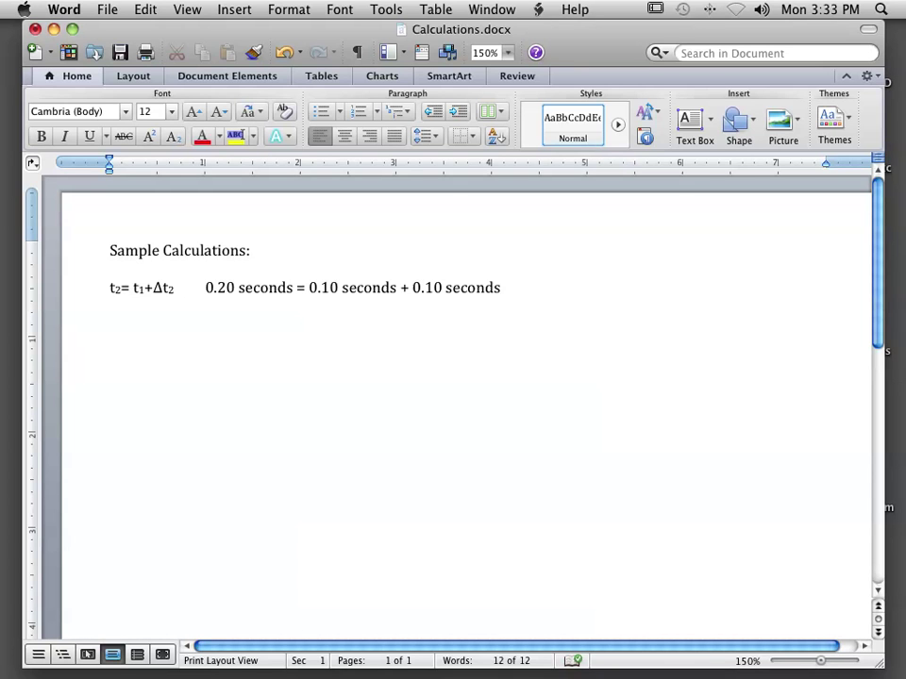
key(Return)
key(Return)
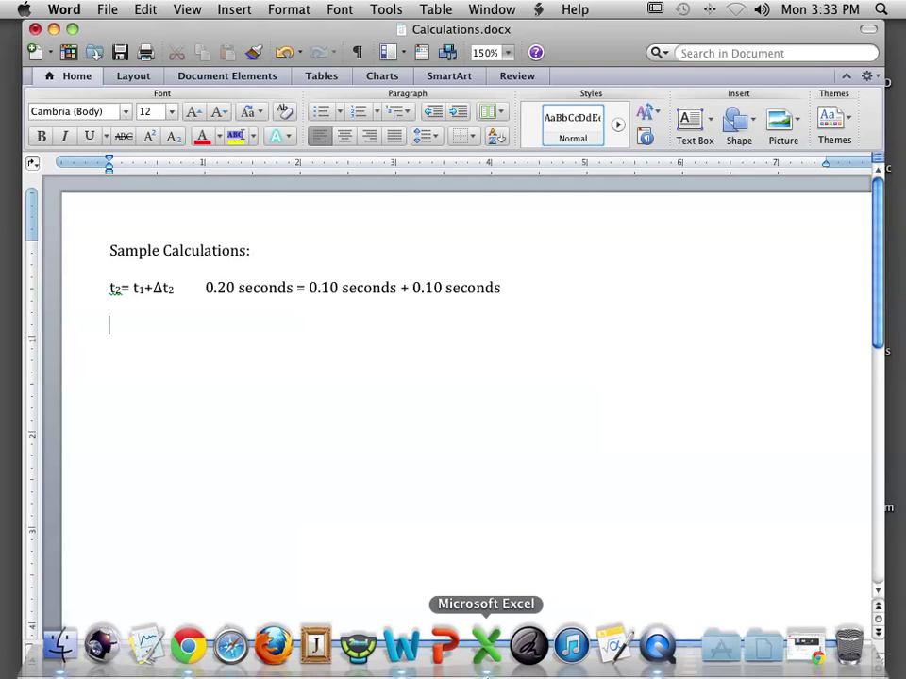
- Open the Applications folder in a Finder window
mouse_move(525, 672)
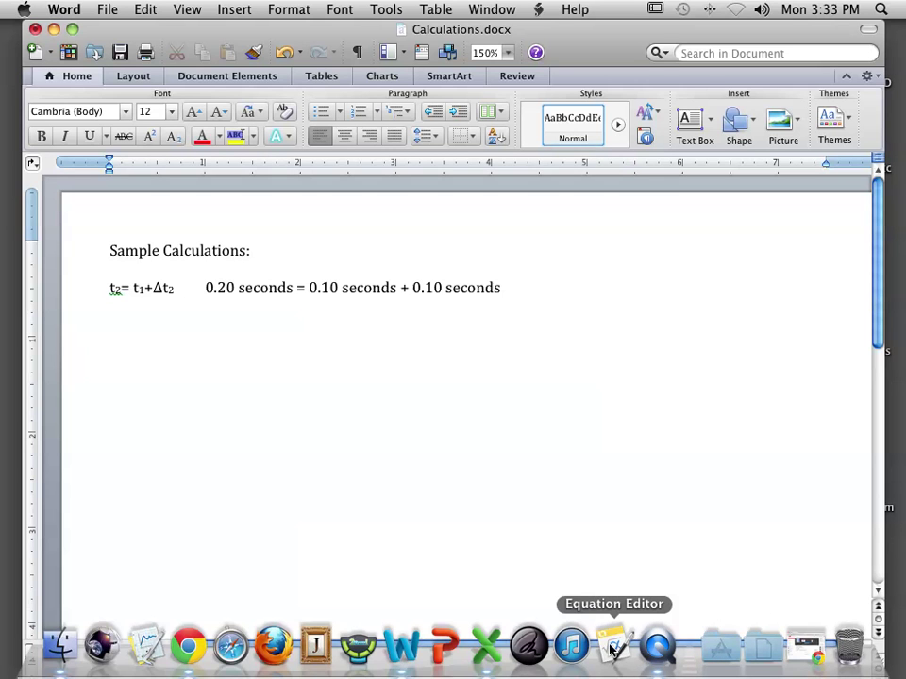
click(719, 650)
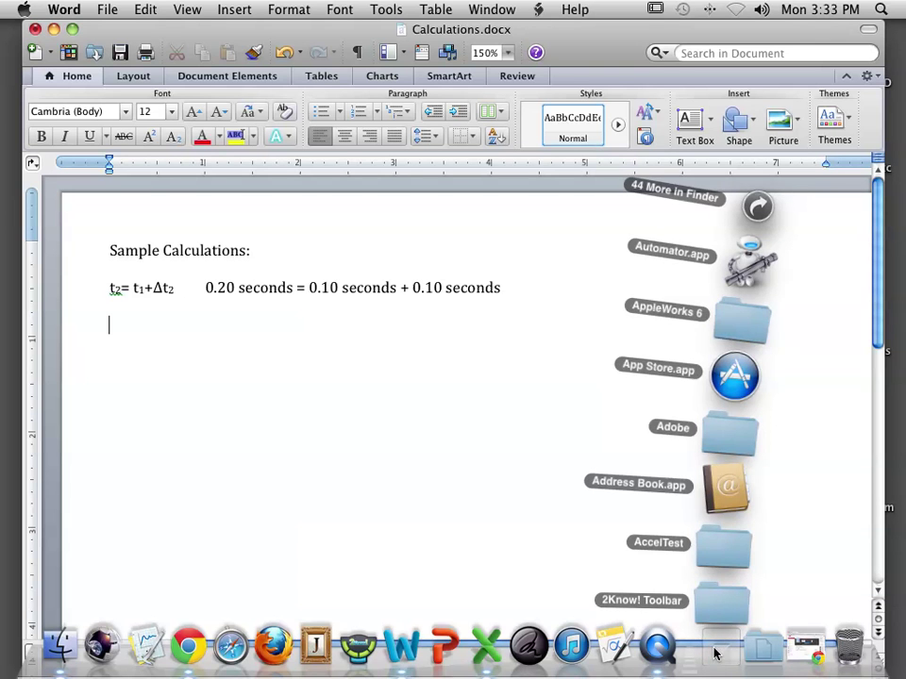
click(715, 648)
right_click(716, 648)
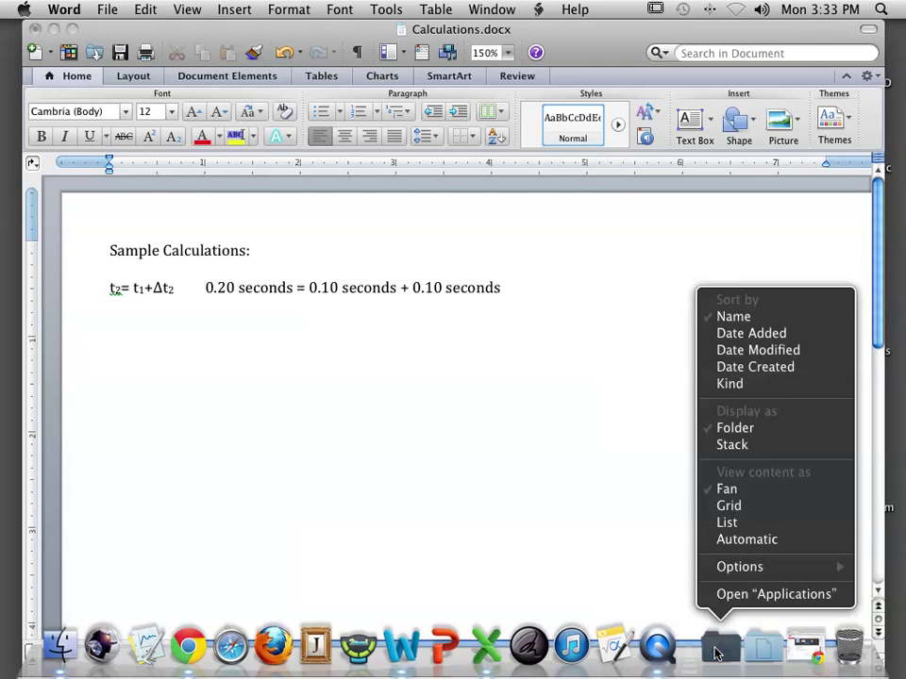
click(738, 595)
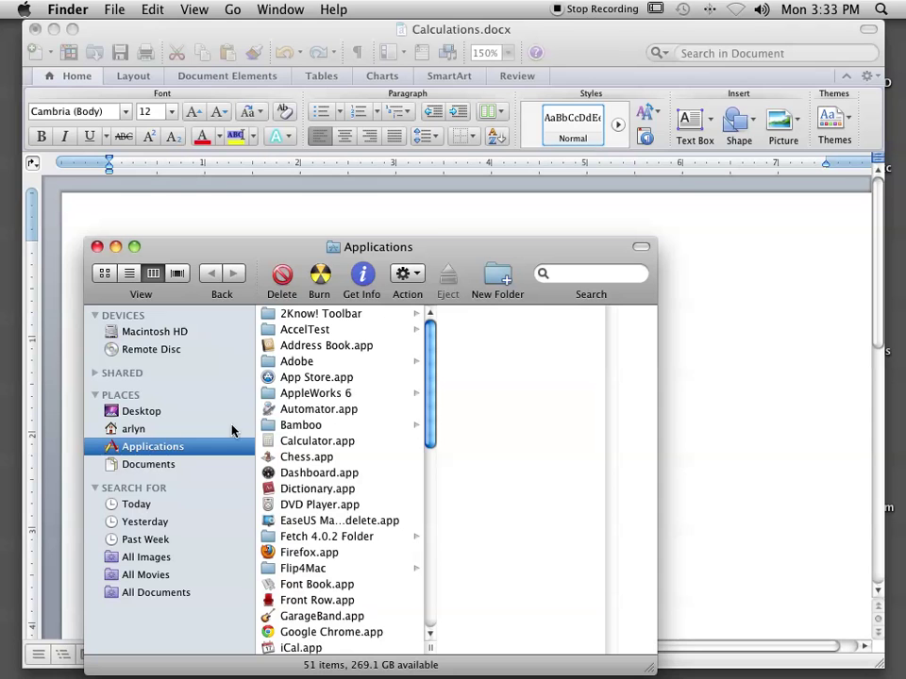
- Launch Equation Editor from the Office folder inside Microsoft Office 2011 and close the Finder window
scroll(348, 442, down, 10)
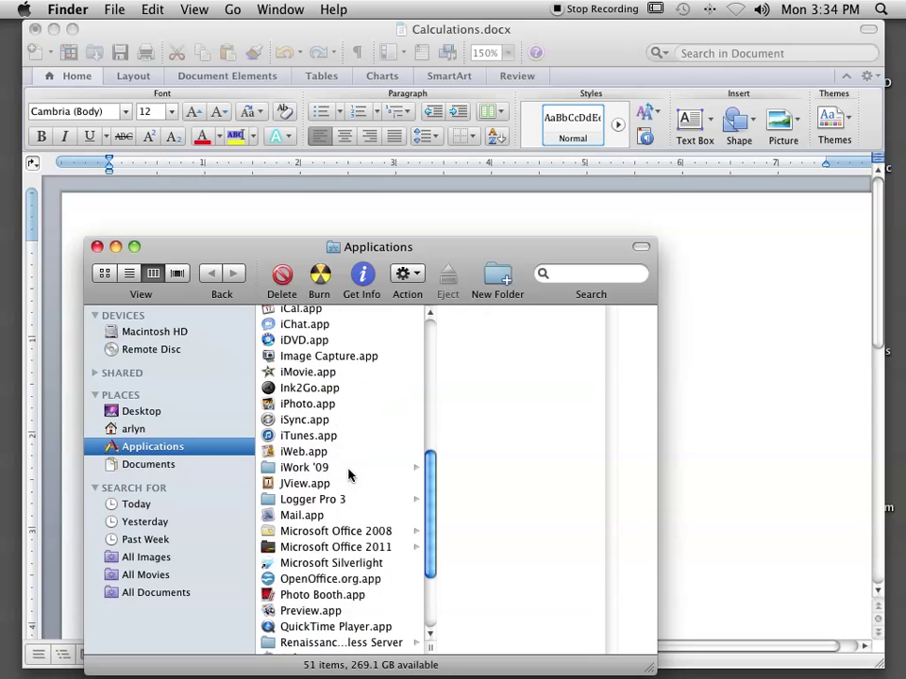
click(340, 547)
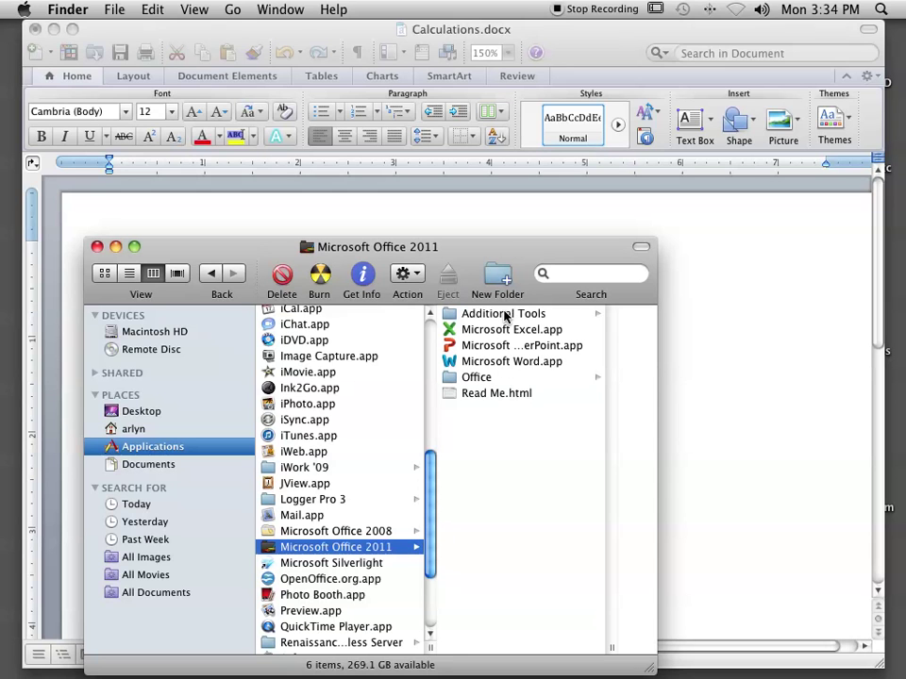
click(491, 377)
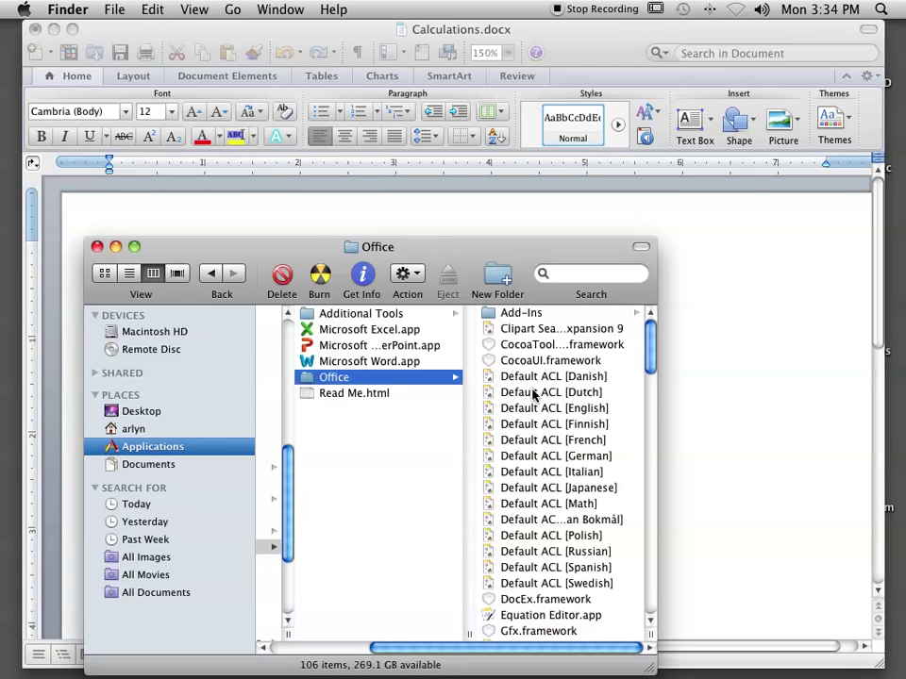
click(515, 616)
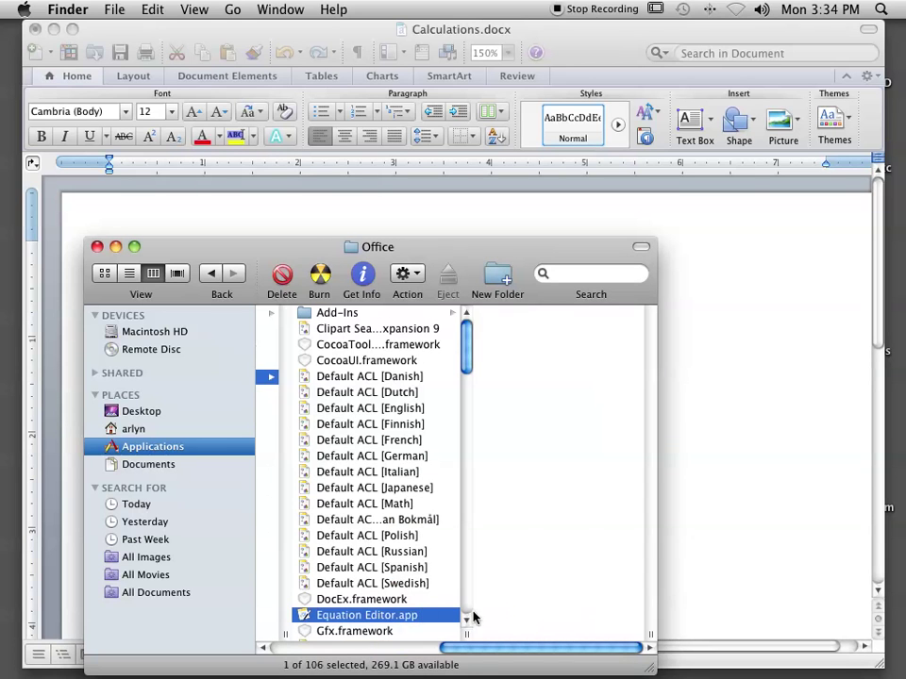
double_click(313, 615)
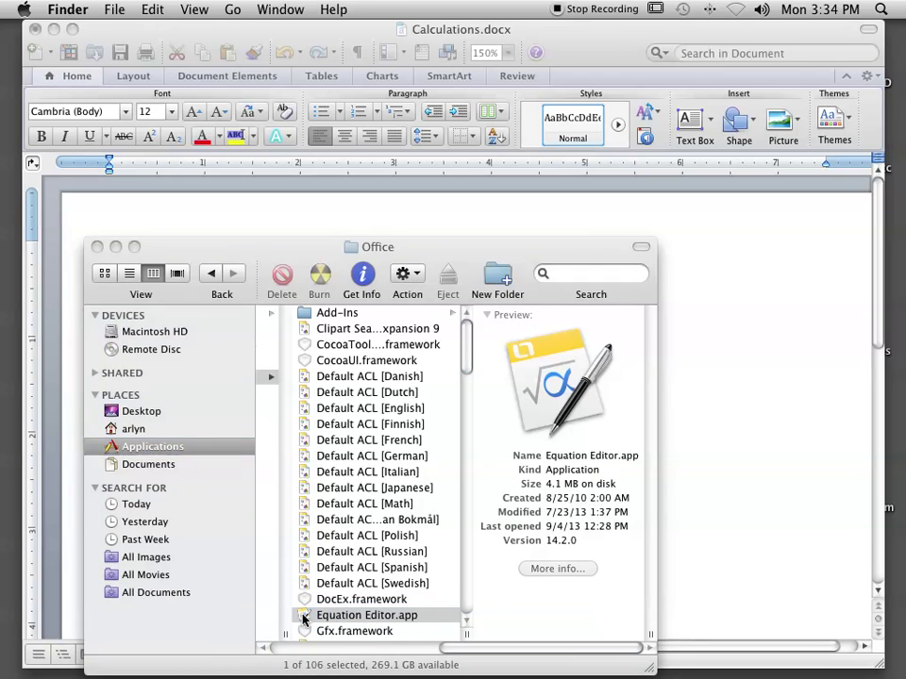
click(97, 249)
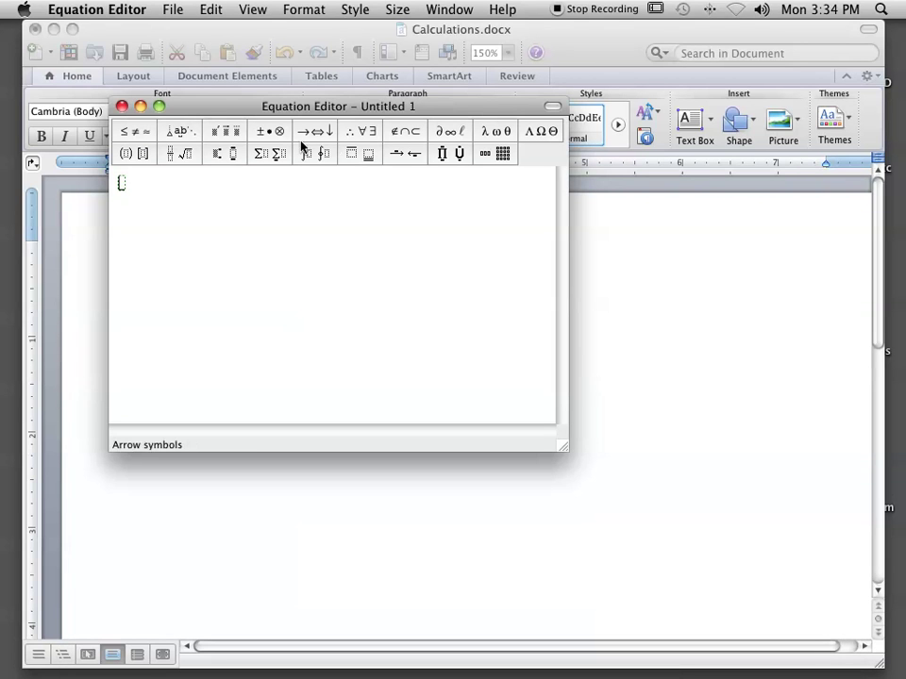
- Move the Equation Editor window clear of the document's heading and formula, and enter v₃ = with the 3 as a subscript
drag(222, 108, 503, 136)
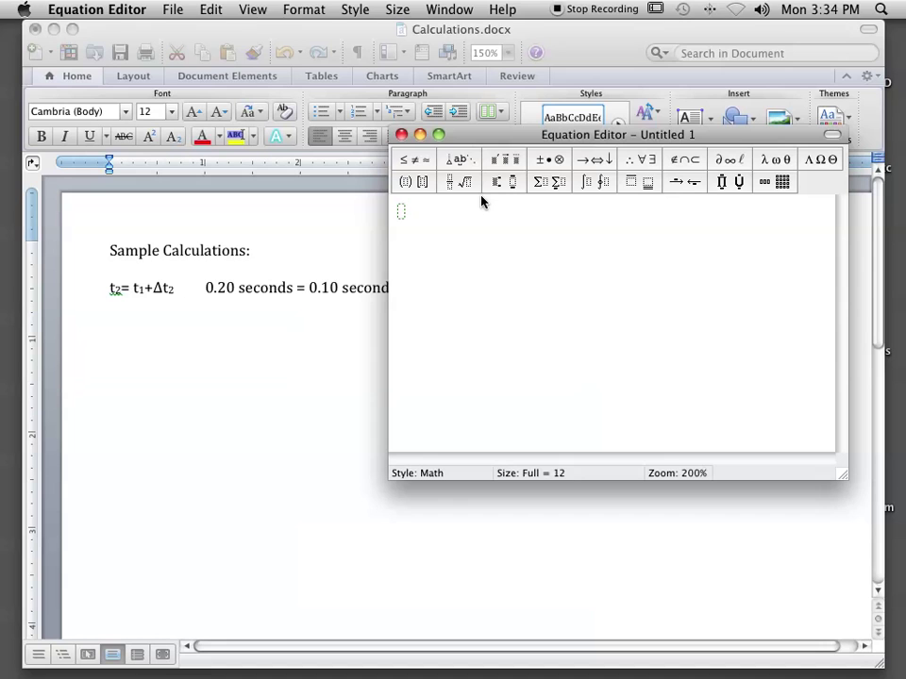
text(v)
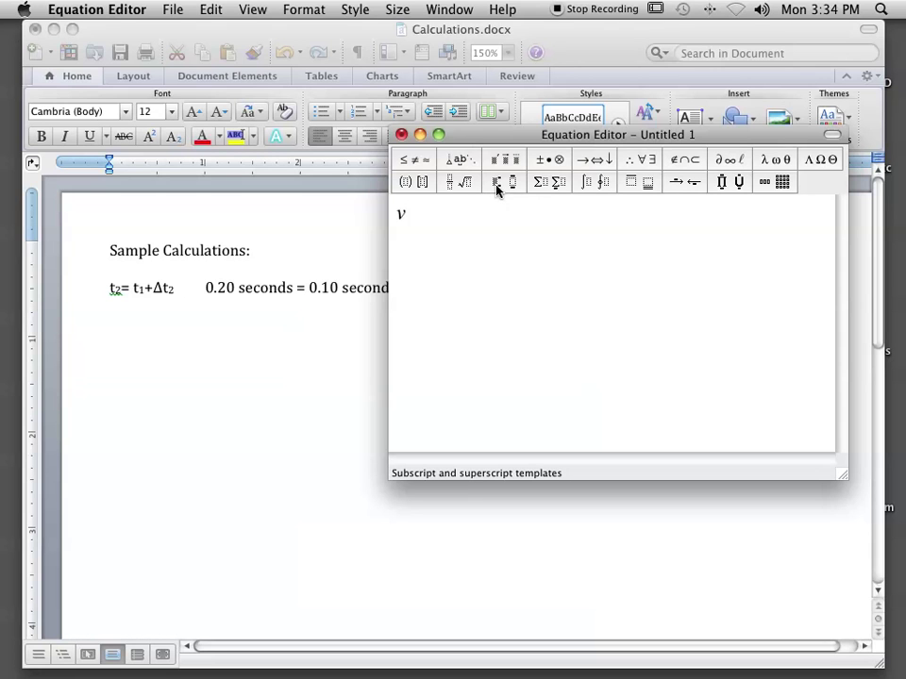
click(496, 185)
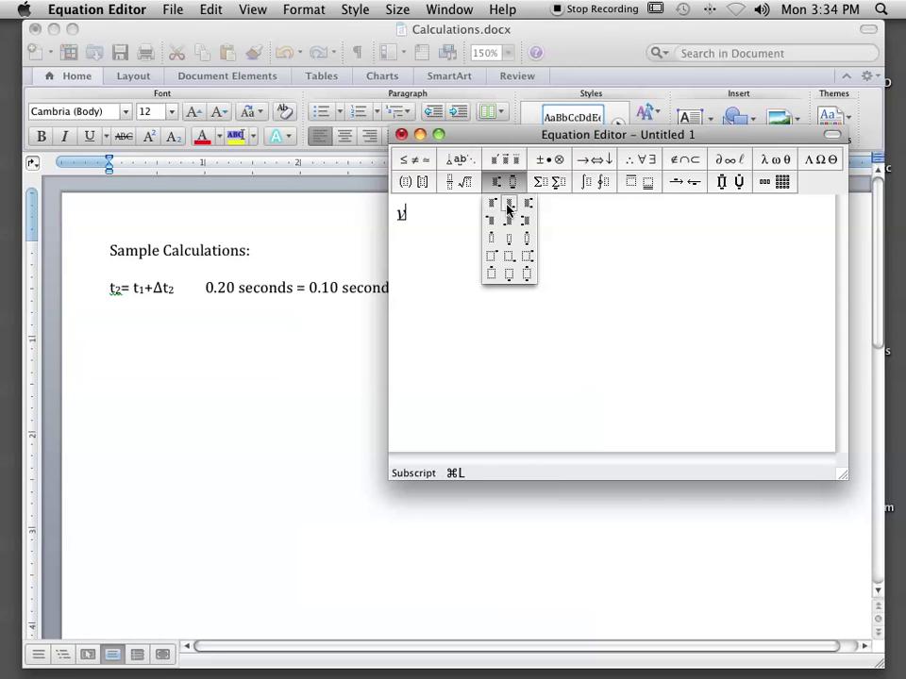
click(507, 207)
text(3)
key(Tab)
text(=)
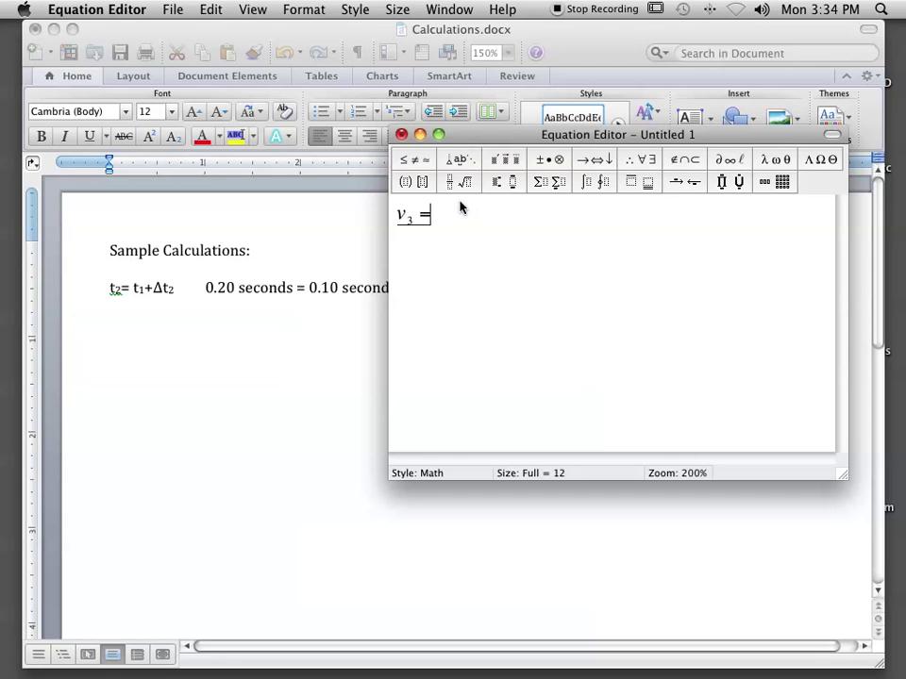
- Insert a full-size fraction after v₃ = and enter Δs₃ as its numerator, with the 3 as a subscript
click(451, 184)
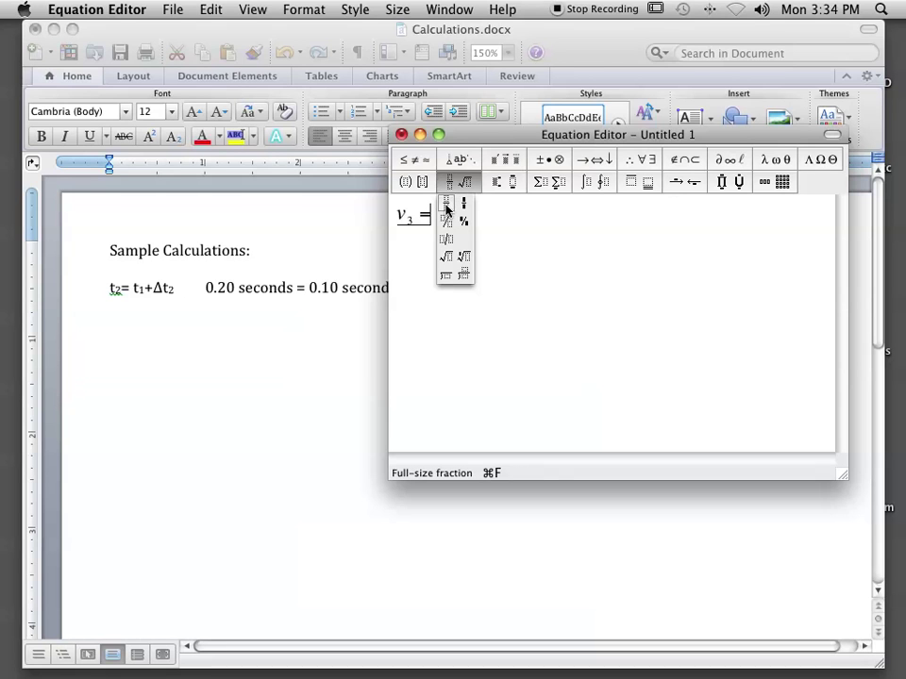
click(448, 209)
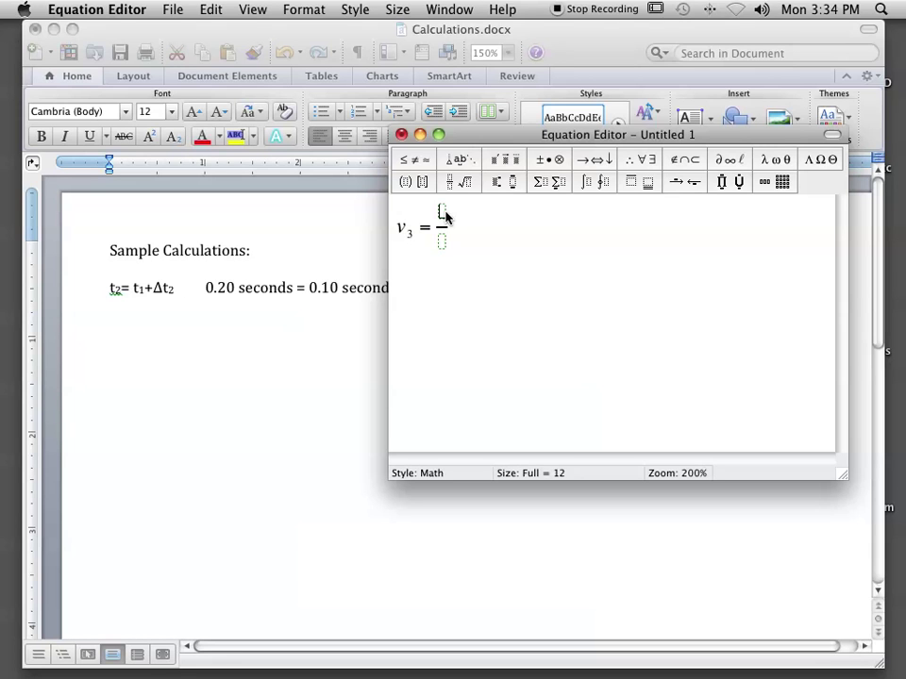
key(ctrl+g)
key(shift+d)
text(s)
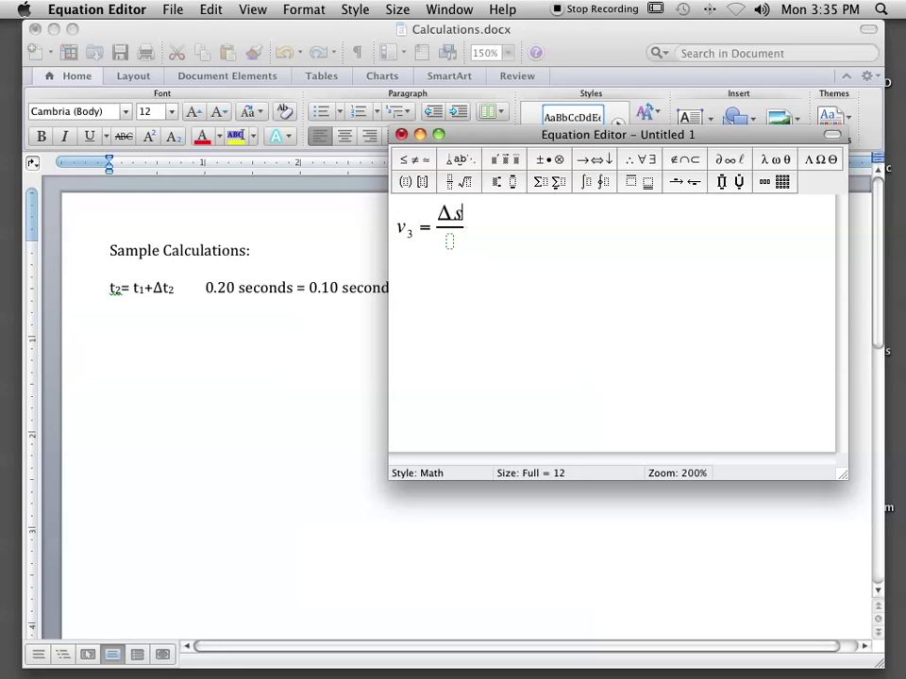
click(497, 189)
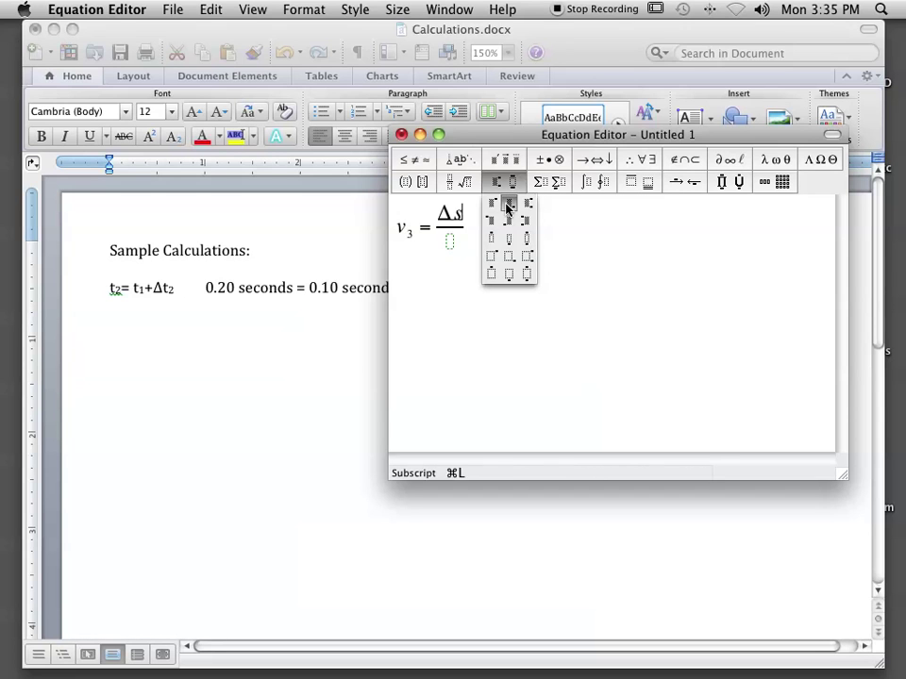
click(507, 207)
text(3)
- Enter Δt in the fraction's denominator and add an empty subscript slot after the t
click(453, 242)
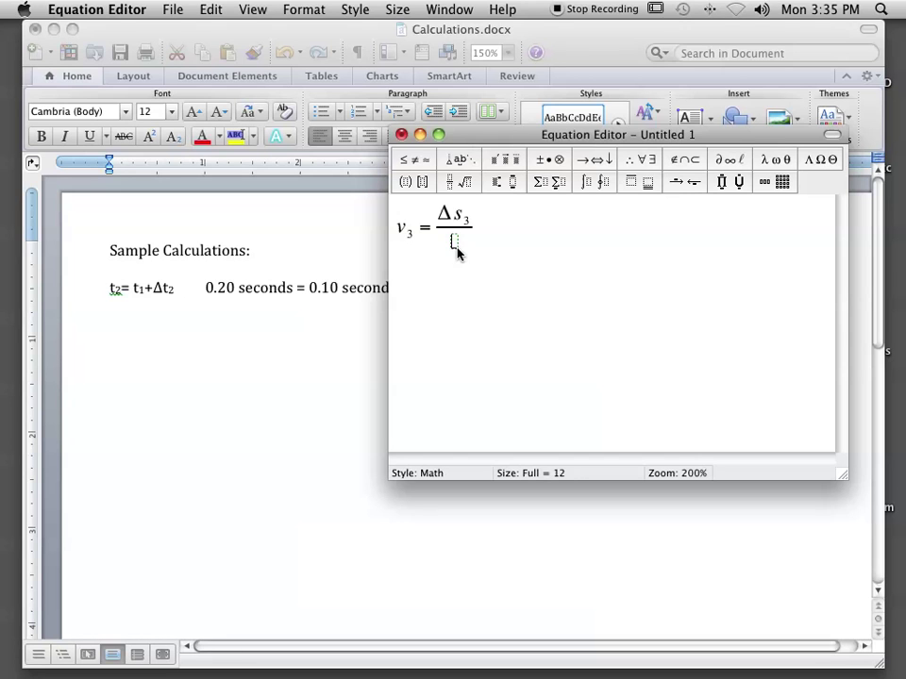
text(Δt)
click(497, 183)
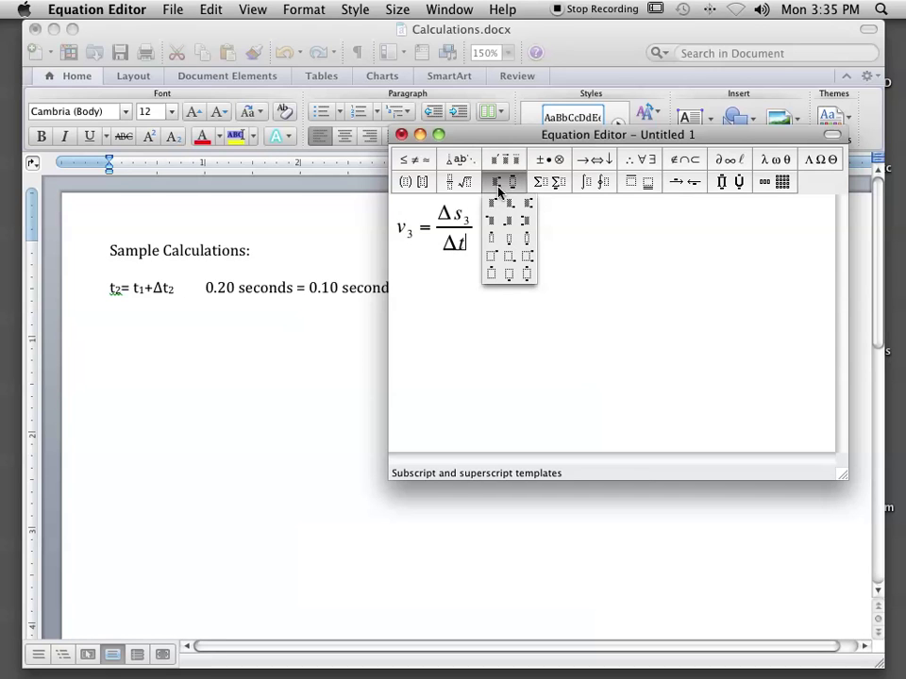
click(510, 203)
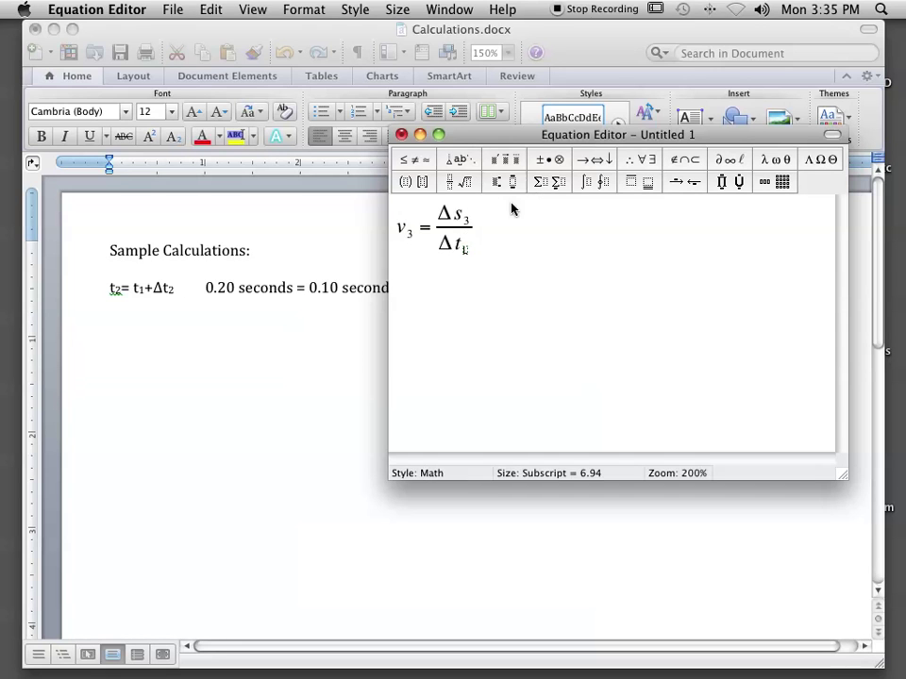
- Apply the Text style to the whole velocity equation
click(472, 236)
drag(463, 238, 399, 234)
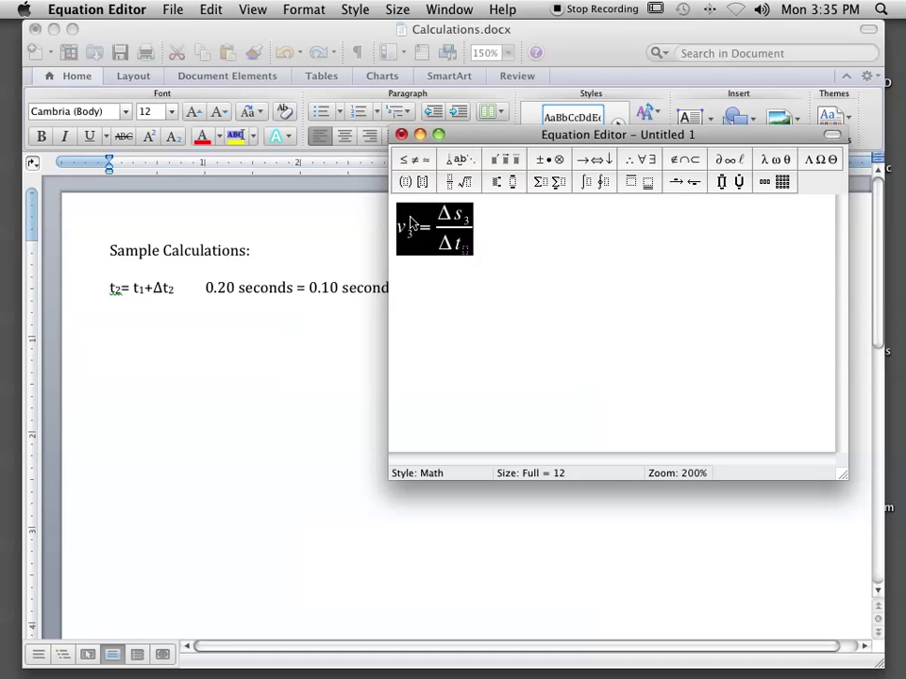
click(363, 11)
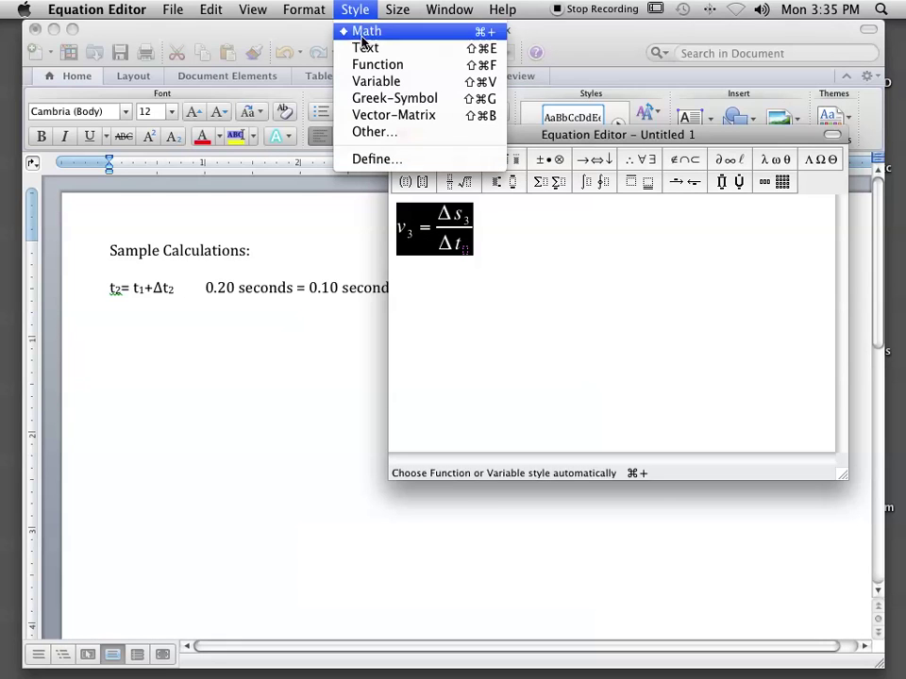
click(365, 49)
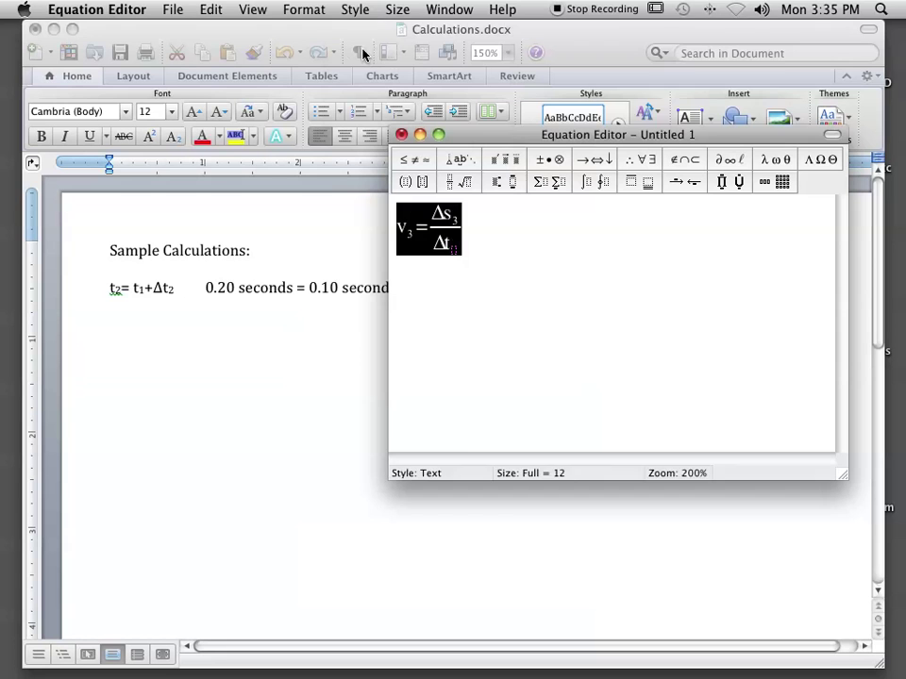
- Copy the whole velocity equation and paste it into the Word document below the t₂ formula line
click(462, 229)
drag(462, 228, 402, 225)
click(275, 303)
key(super+v)
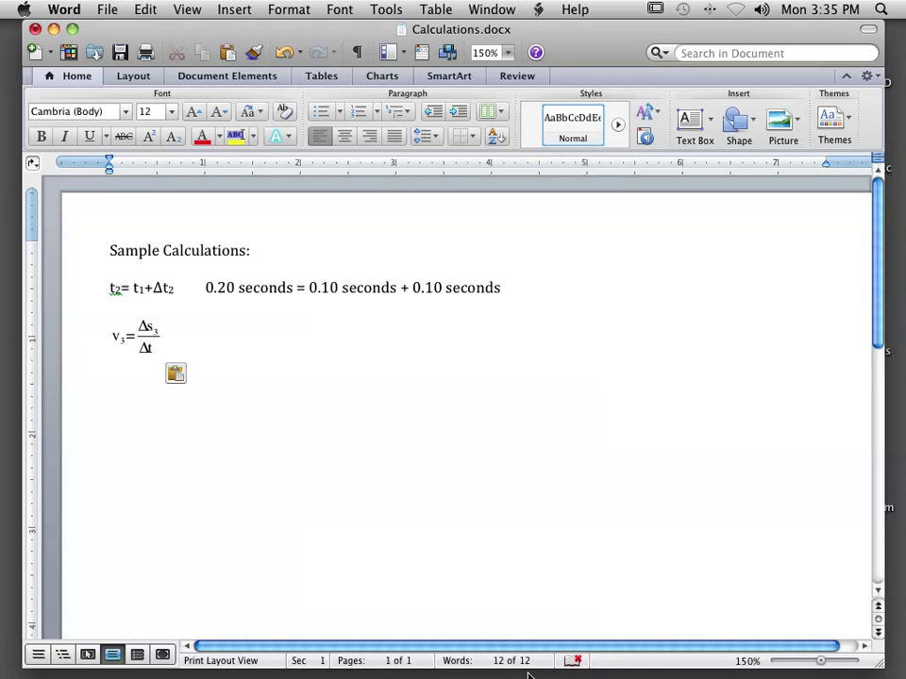
- Switch back to Equation Editor, enter 3 as the subscript of Δt in the denominator, and copy the whole equation
click(612, 651)
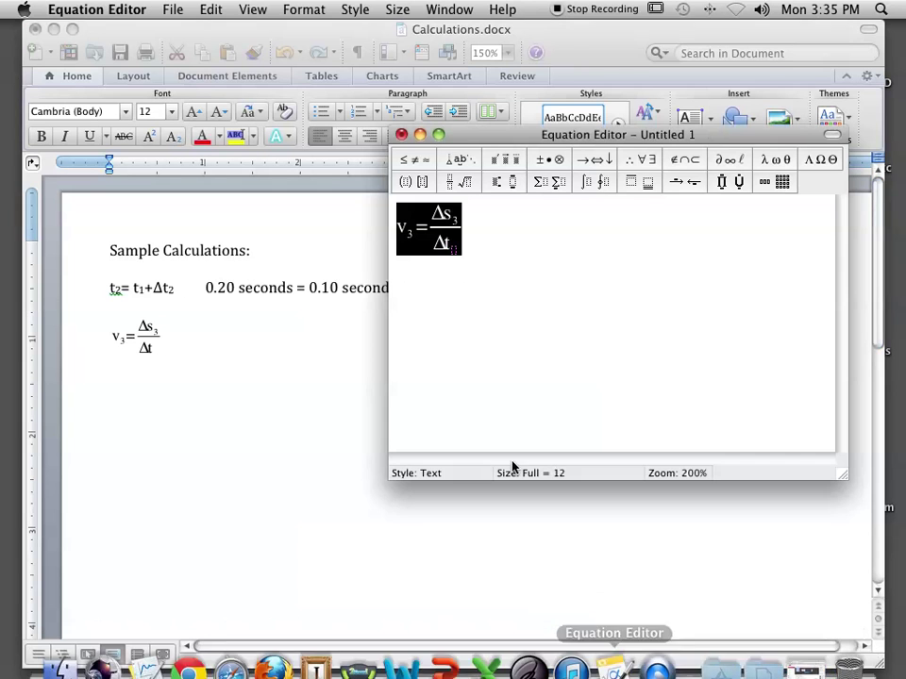
click(455, 250)
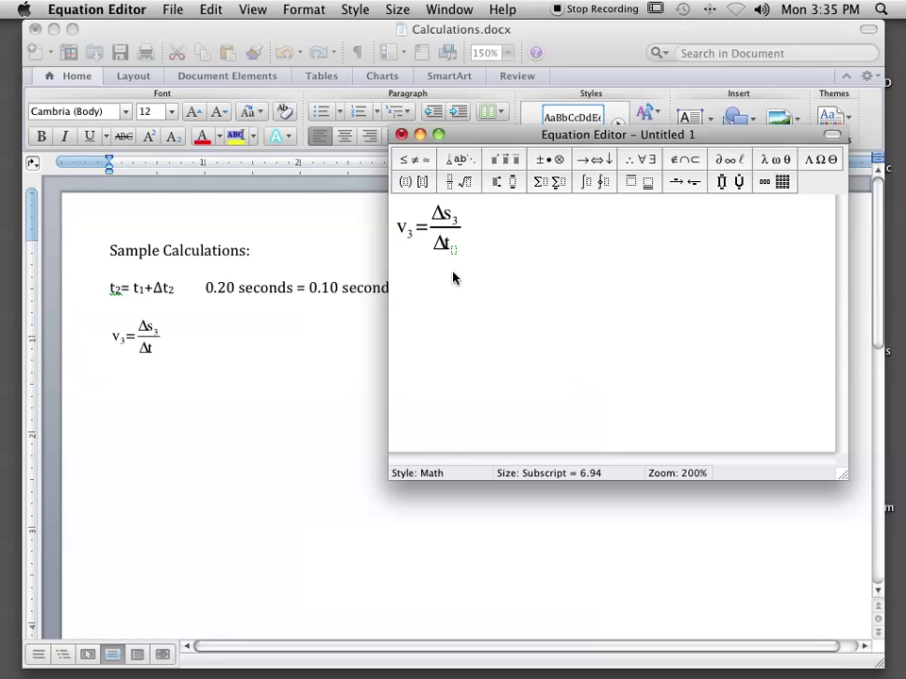
text(3)
drag(467, 250, 401, 234)
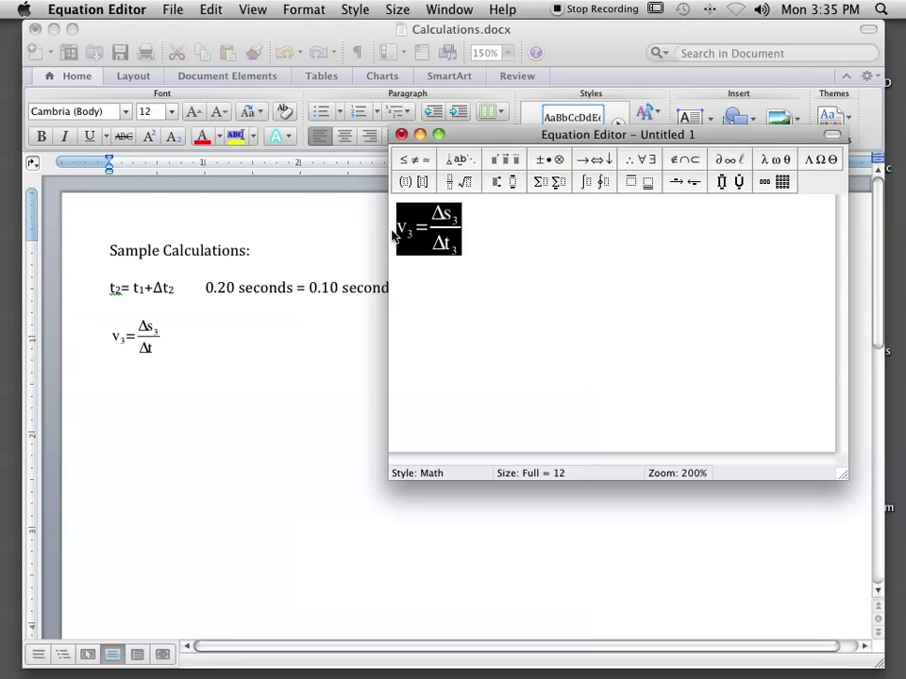
- Replace the pasted equation in the Word document with the corrected copy and add a tab space after it
click(219, 328)
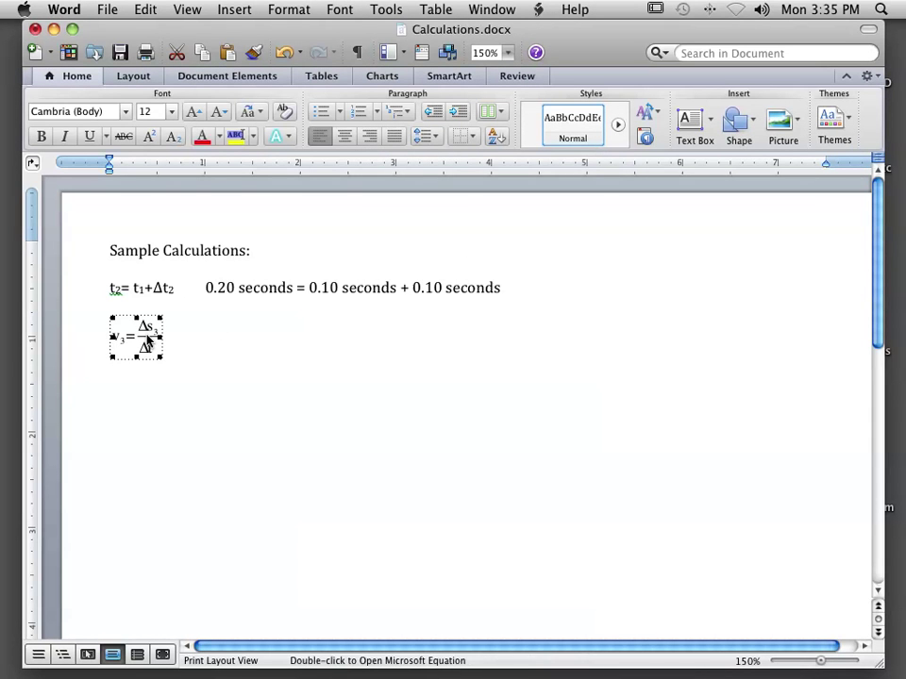
key(BackSpace)
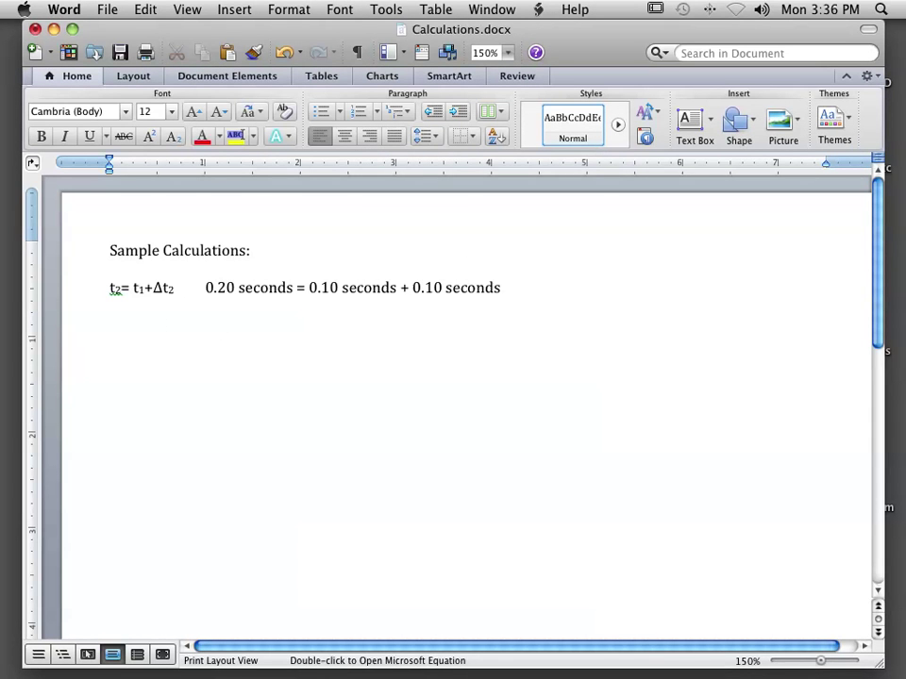
key(super+v)
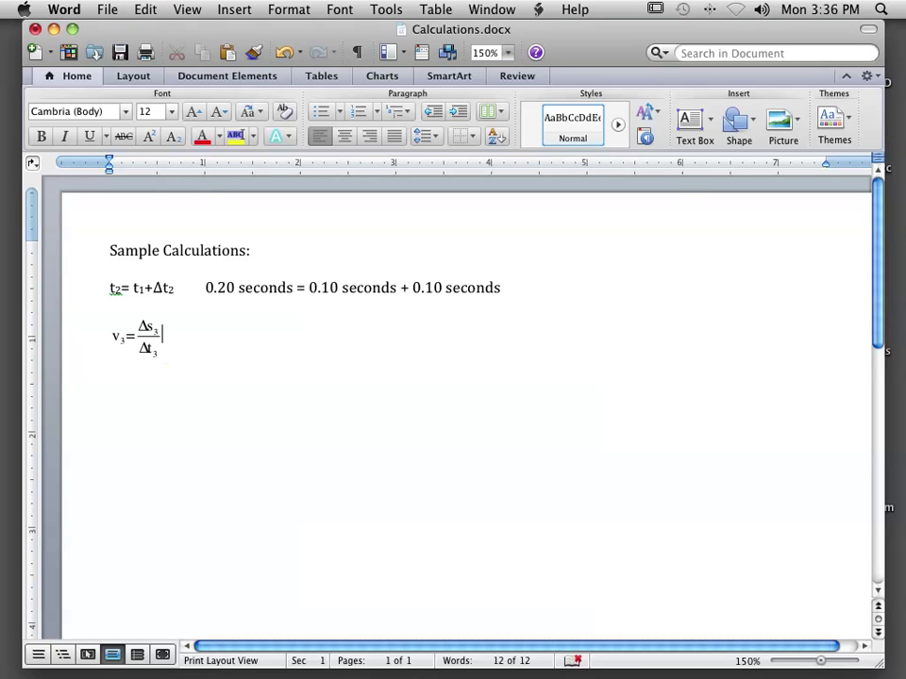
key(Tab)
click(658, 649)
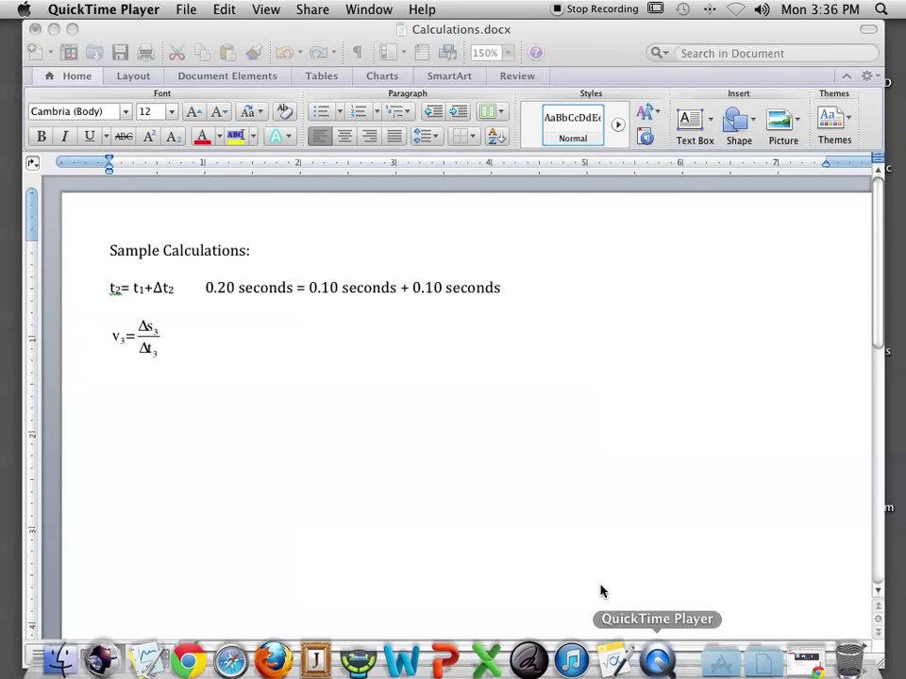